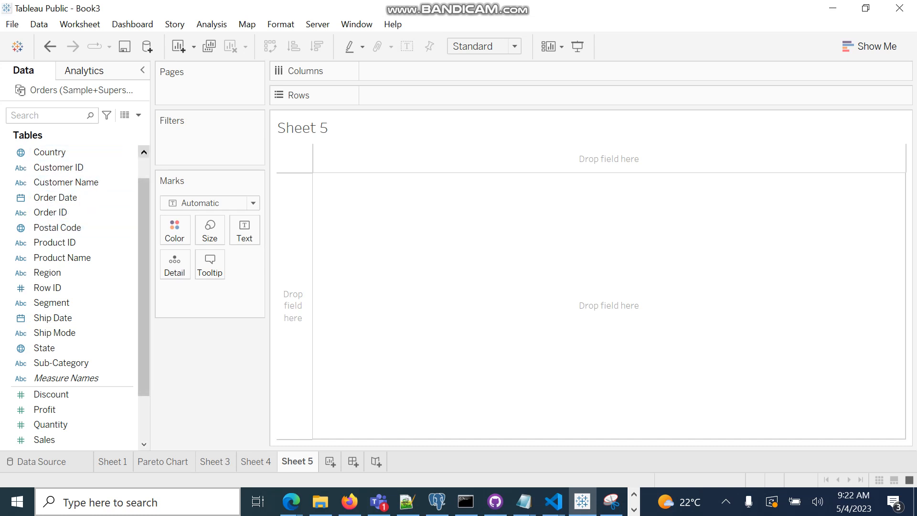
# Step: Build a highlight table of Sales using Category and Region
pyautogui.click(143, 152)
pyautogui.click(144, 152)
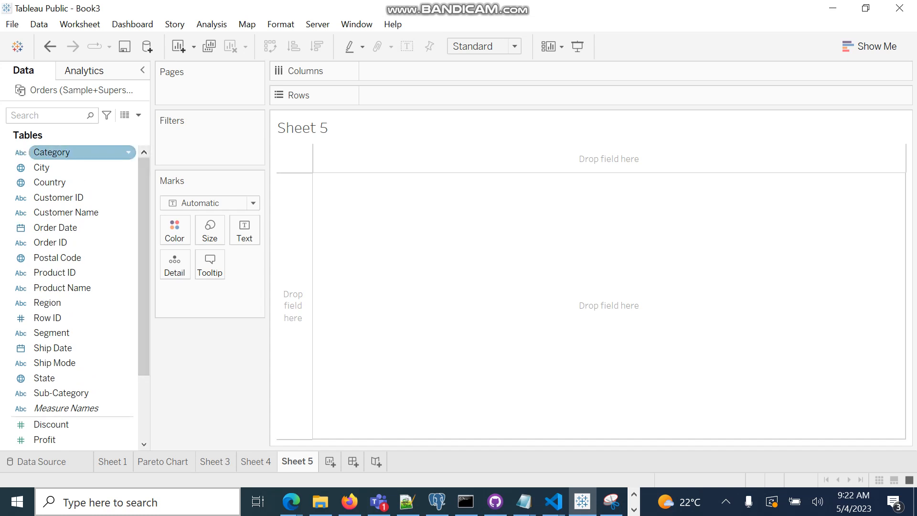
pyautogui.click(72, 152)
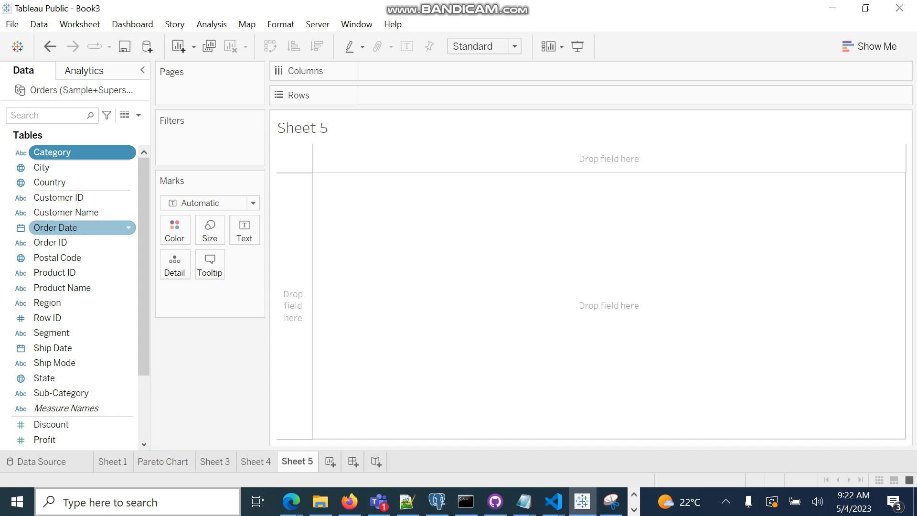
pyautogui.keyDown('ctrl'); pyautogui.click(72, 303); pyautogui.keyUp('ctrl')
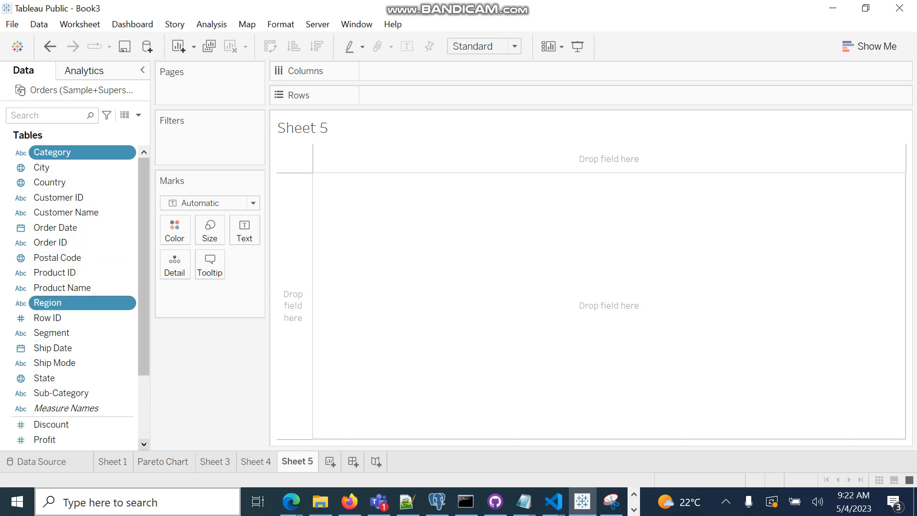
pyautogui.scroll(-1, 71, 296)
pyautogui.scroll(-1, 72, 296)
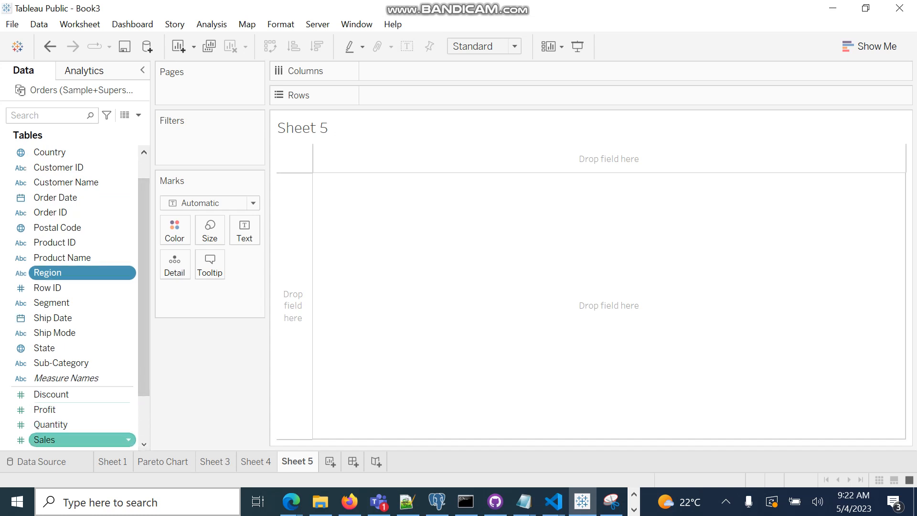
pyautogui.keyDown('ctrl'); pyautogui.click(71, 439); pyautogui.keyUp('ctrl')
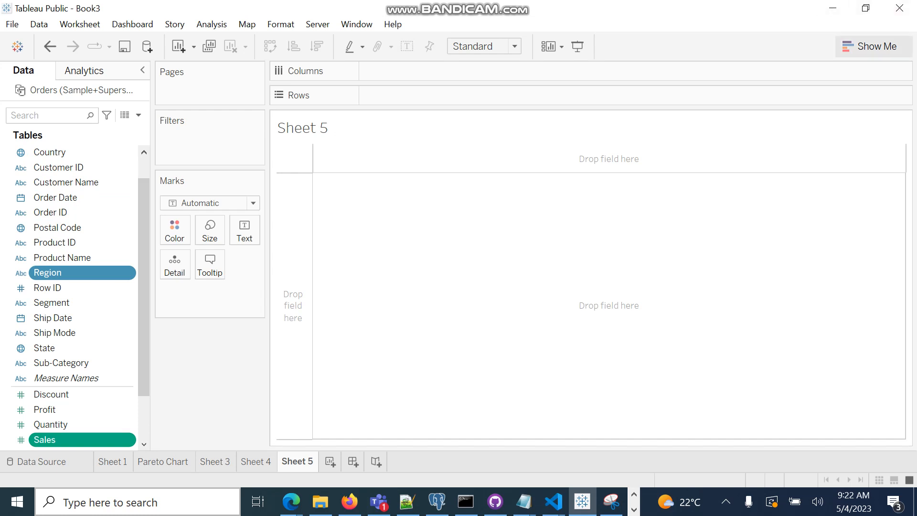
pyautogui.click(869, 46)
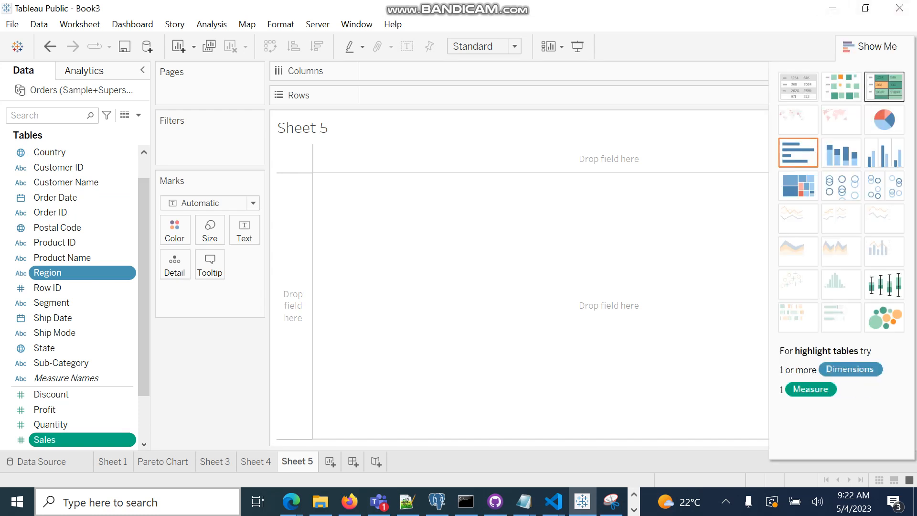
pyautogui.click(884, 86)
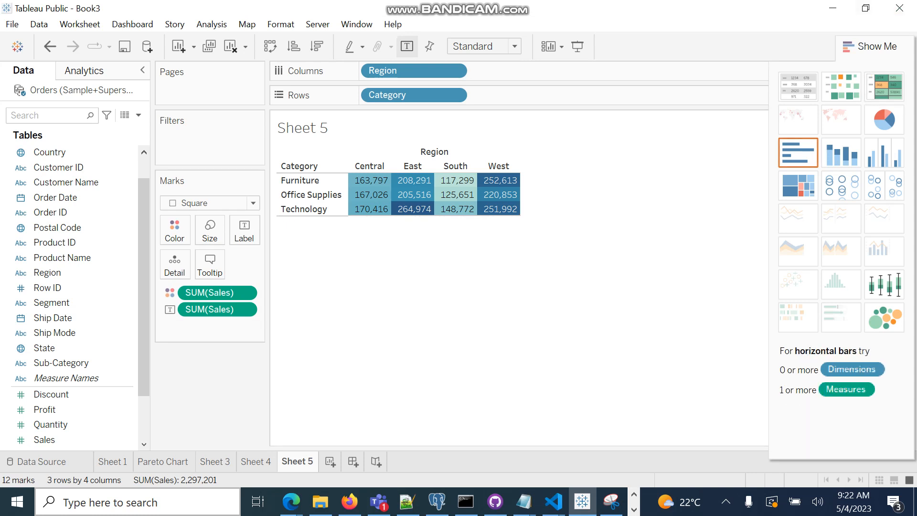
pyautogui.click(870, 47)
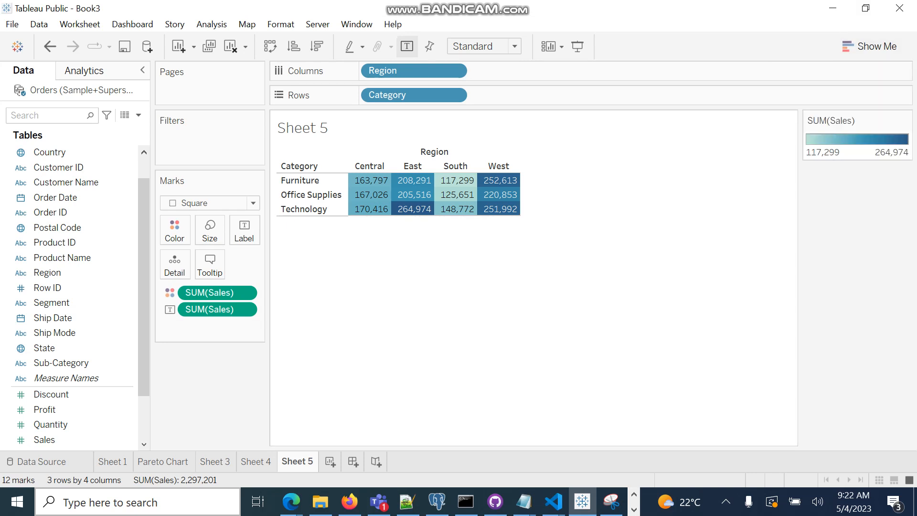
# Step: Exclude the Office Supplies cell for the South region from the highlight table, and undo the exclusion
pyautogui.moveTo(415, 210)
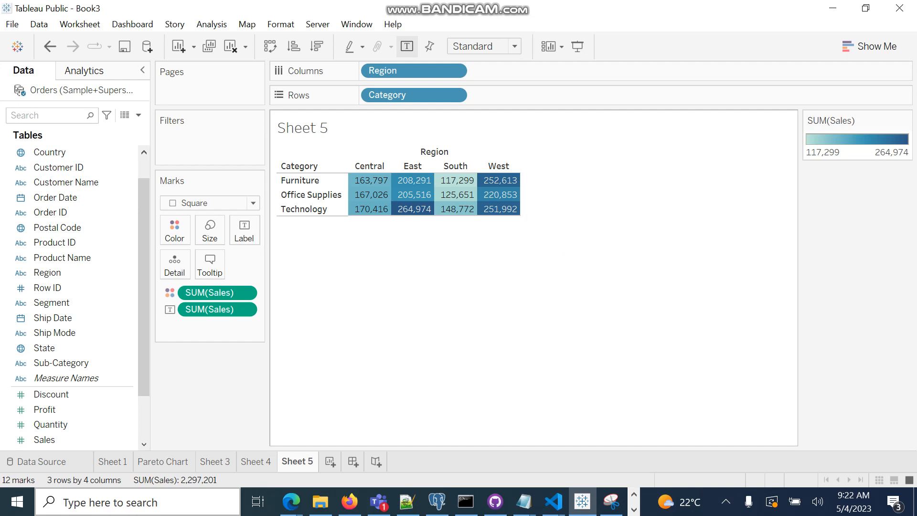
pyautogui.moveTo(508, 183)
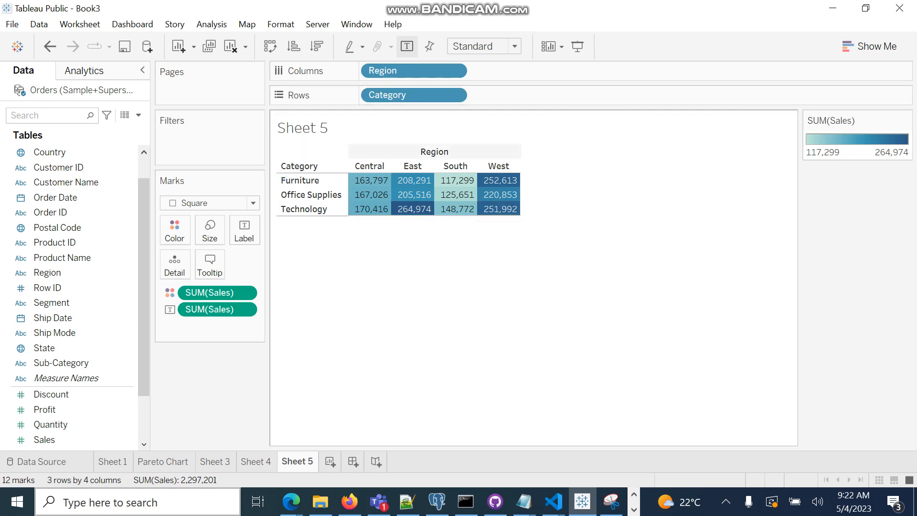
pyautogui.moveTo(466, 181)
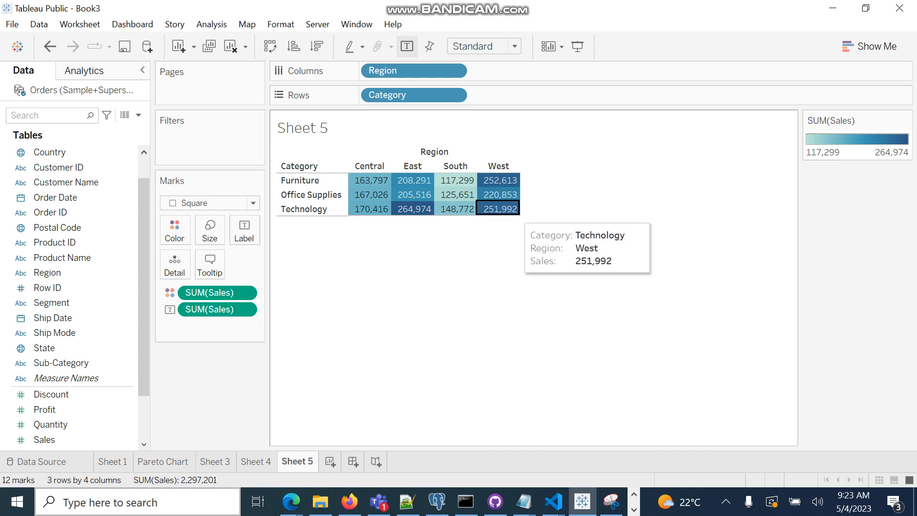
pyautogui.click(498, 209)
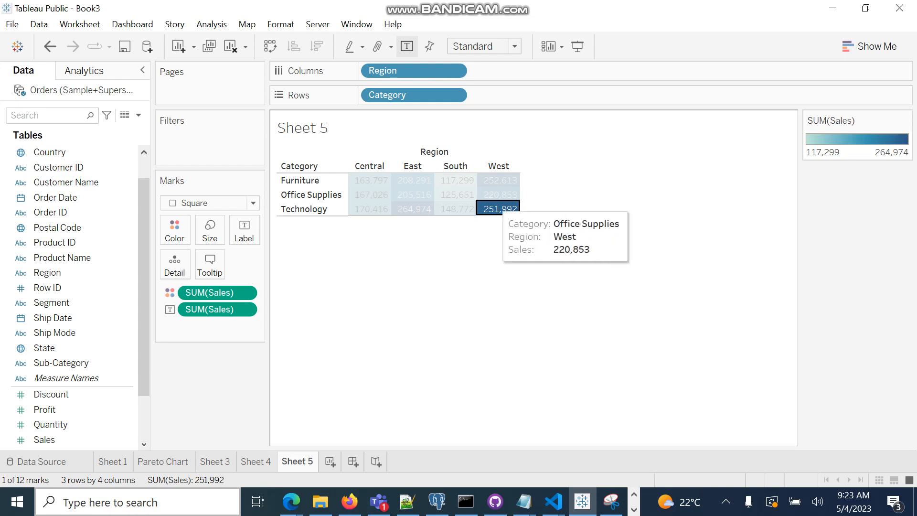
pyautogui.click(447, 195)
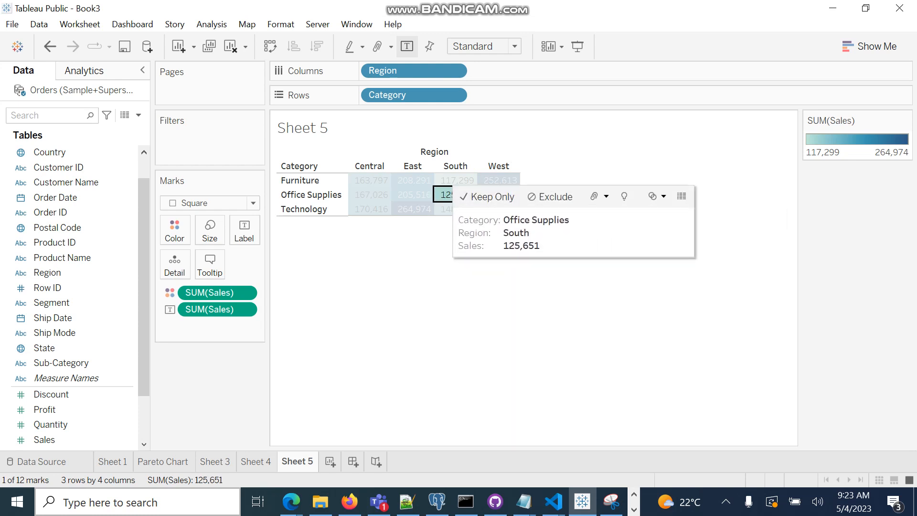
pyautogui.click(550, 196)
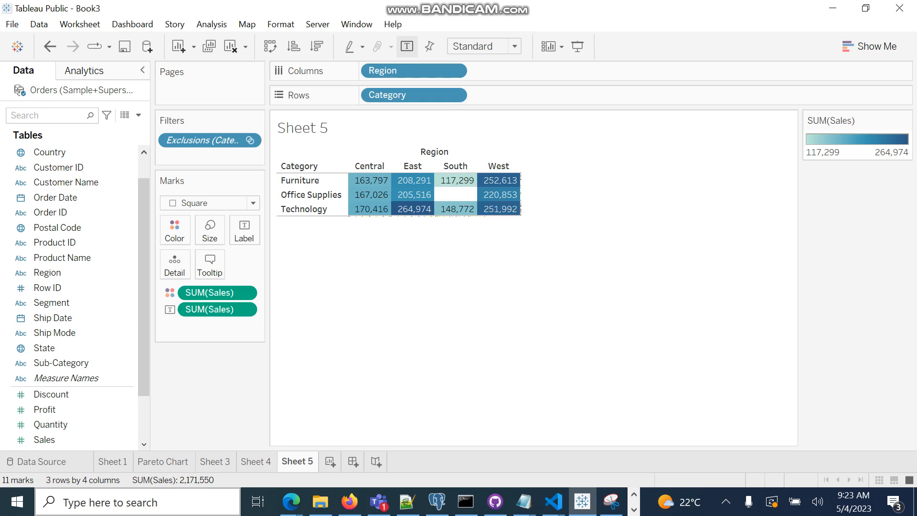
pyautogui.hotkey('ctrl', 'z')
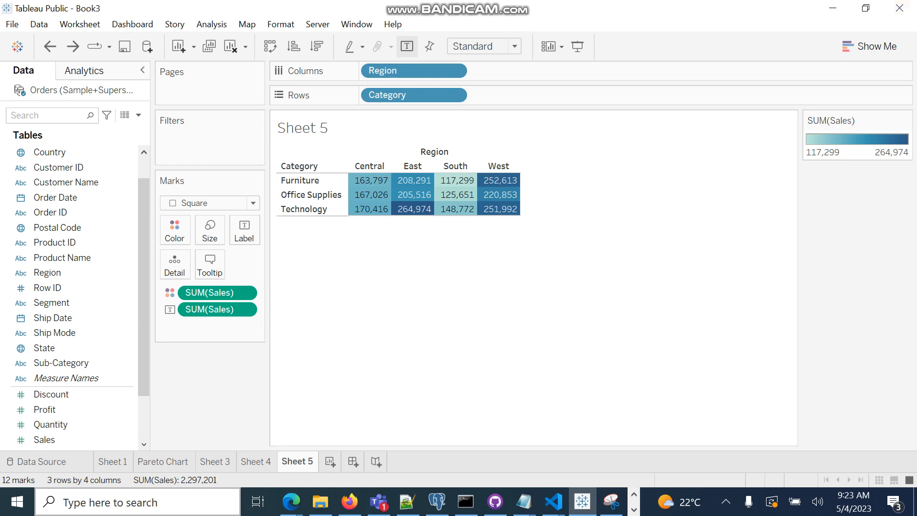
pyautogui.moveTo(499, 209)
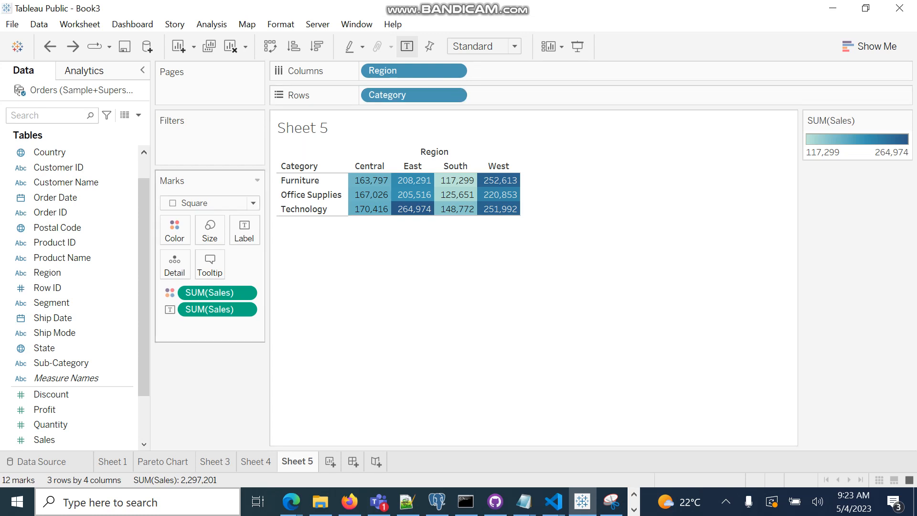
pyautogui.click(211, 203)
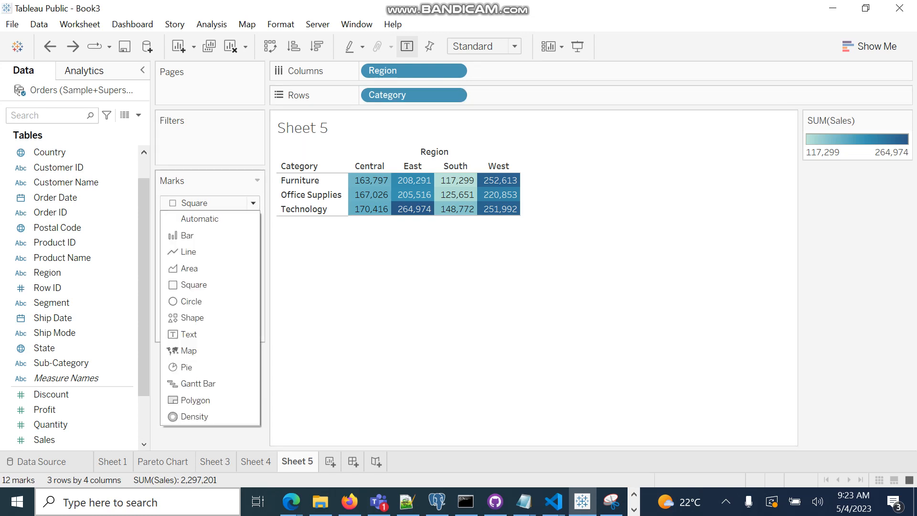
pyautogui.click(315, 301)
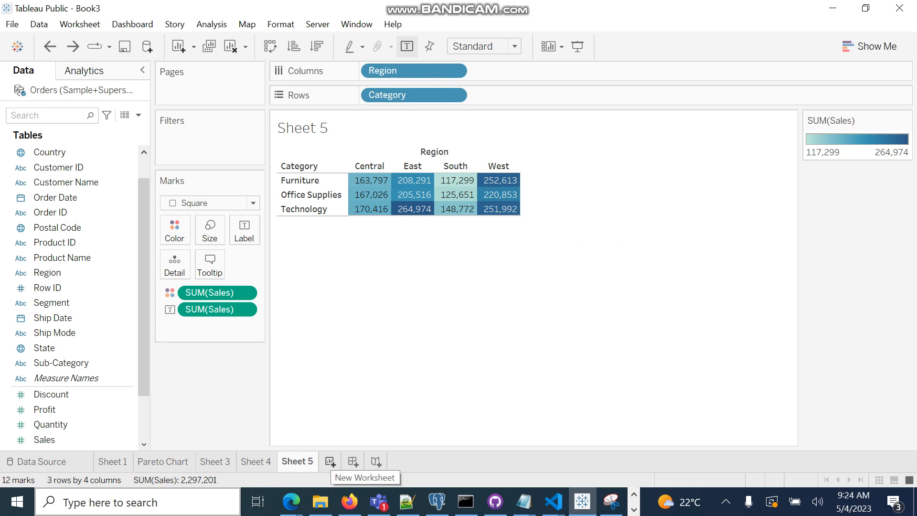
# Step: Add a new worksheet and place Order Date on Columns
pyautogui.click(330, 461)
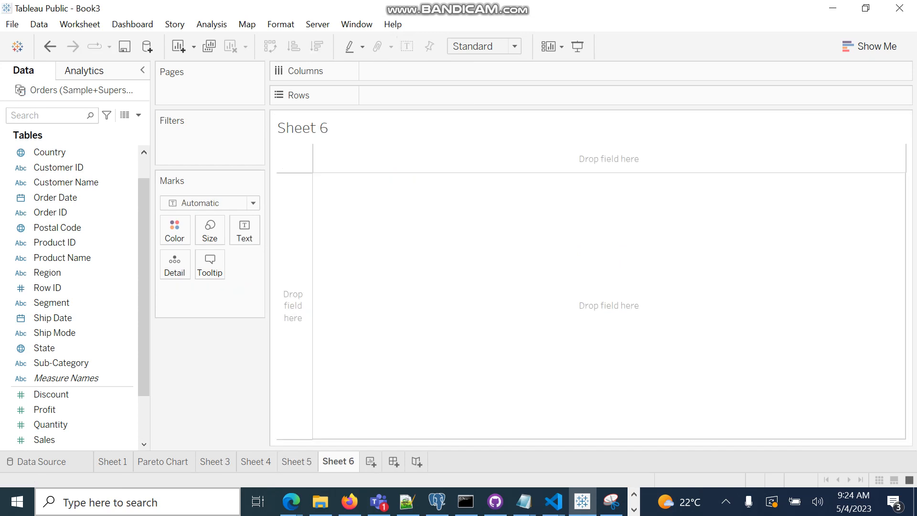
pyautogui.click(296, 461)
pyautogui.click(338, 462)
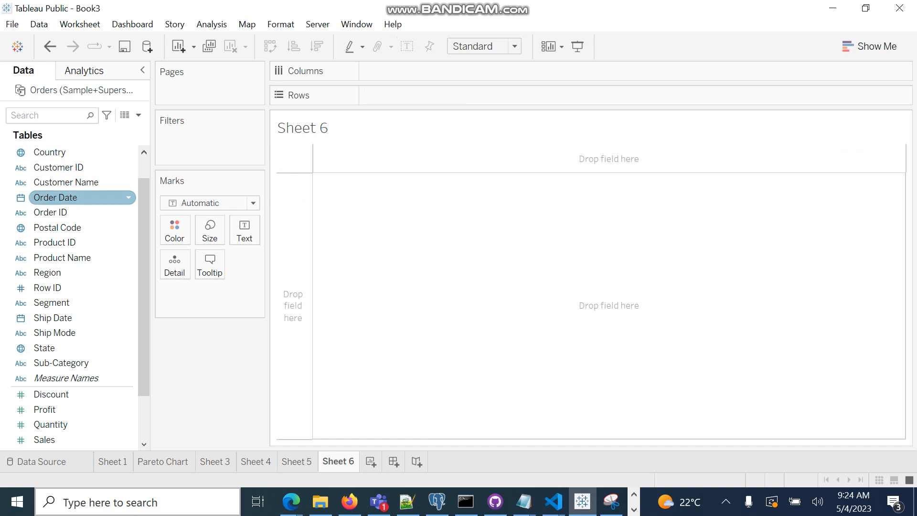
pyautogui.moveTo(76, 197); pyautogui.dragTo(414, 71)
pyautogui.moveTo(76, 197); pyautogui.dragTo(414, 71)
pyautogui.doubleClick(414, 70)
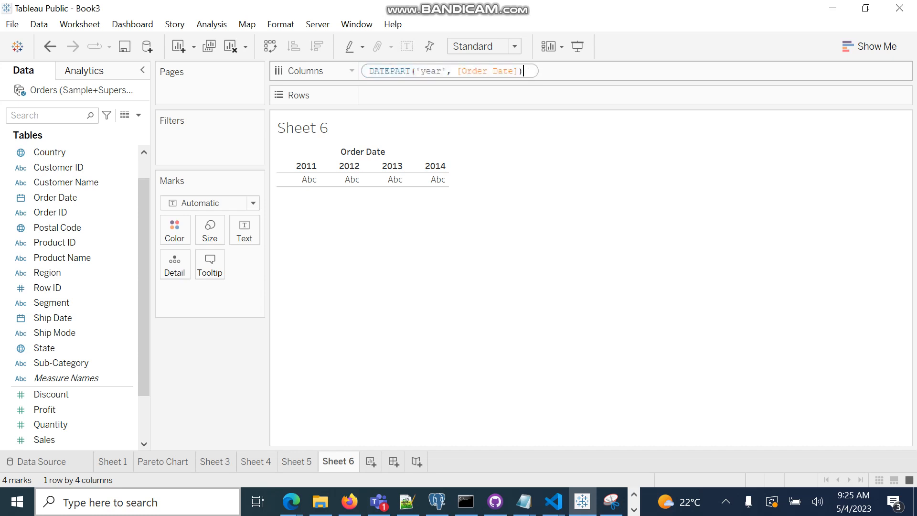
pyautogui.click(430, 127)
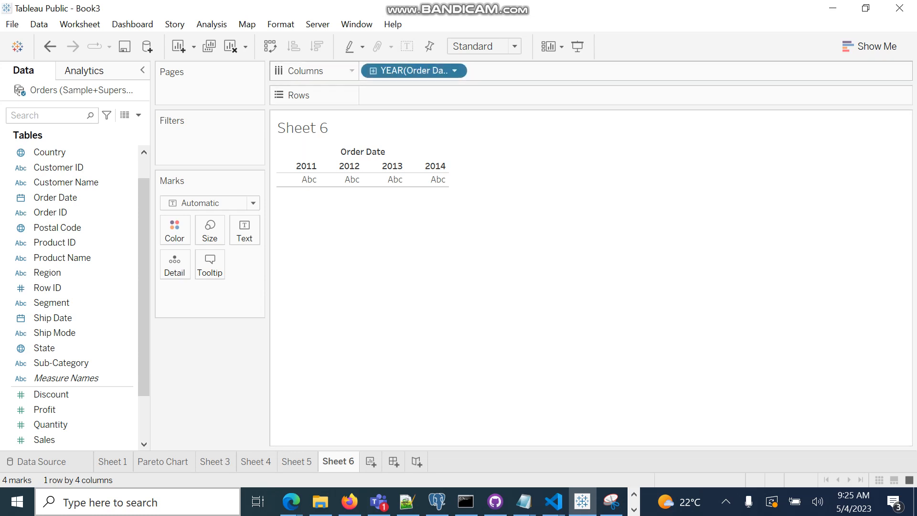
pyautogui.doubleClick(414, 71)
pyautogui.click(430, 129)
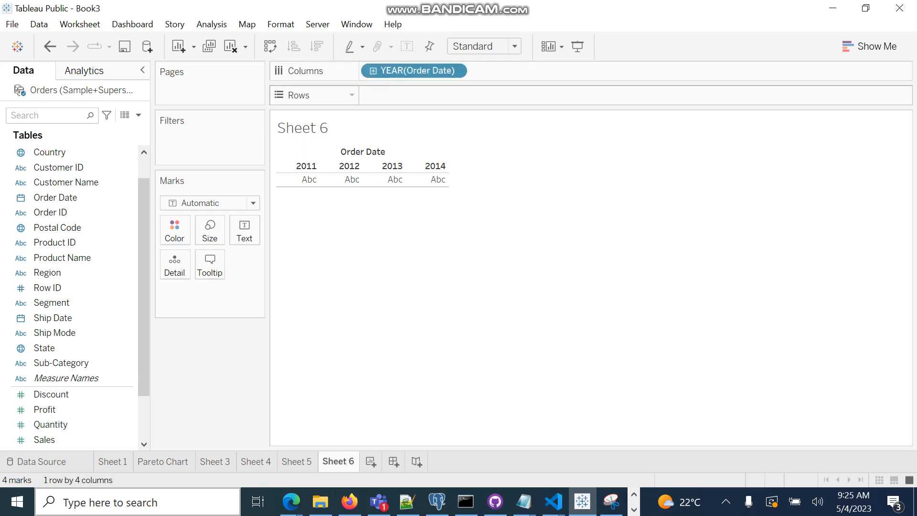
pyautogui.doubleClick(414, 71)
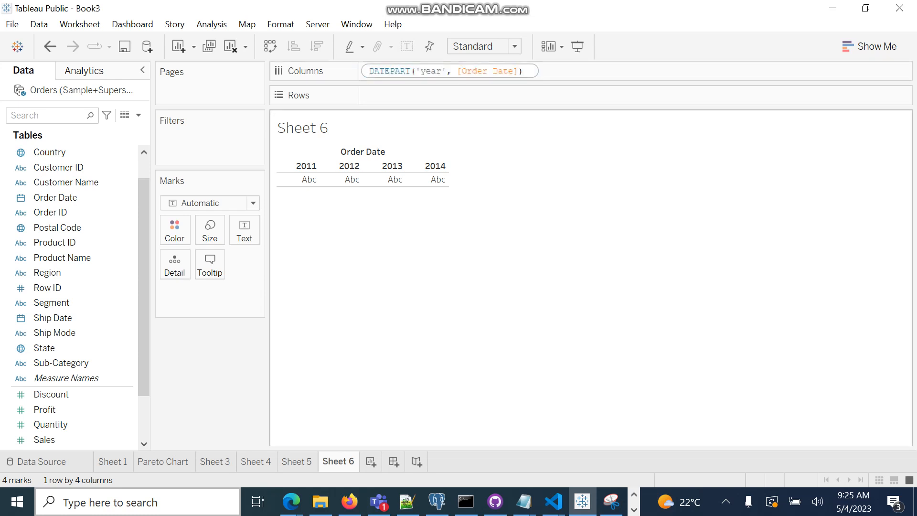
pyautogui.click(430, 129)
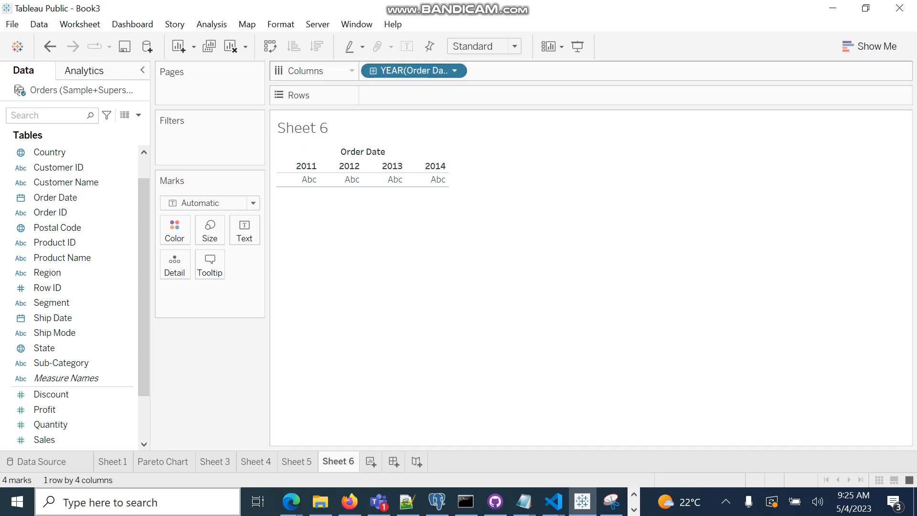
# Step: Set Order Date on Columns to the discrete Month date part and place Sub-Category on Rows
pyautogui.click(454, 70)
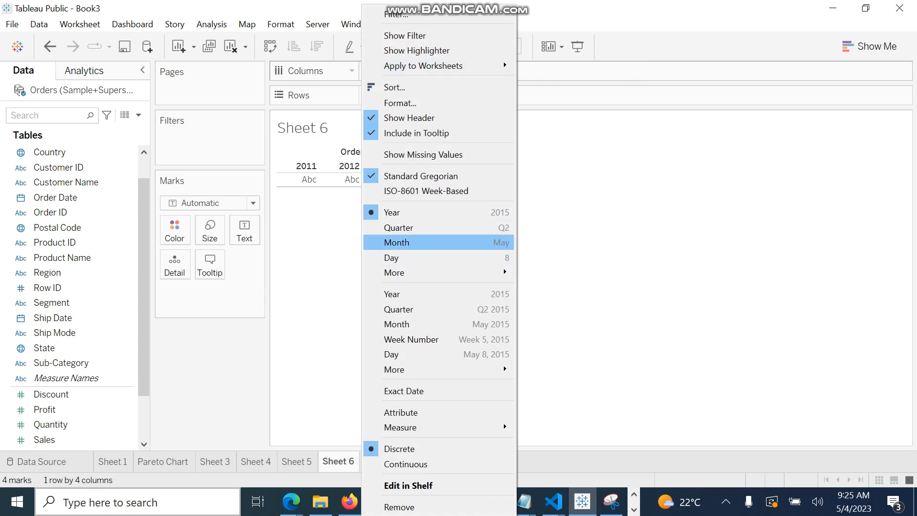
pyautogui.click(406, 242)
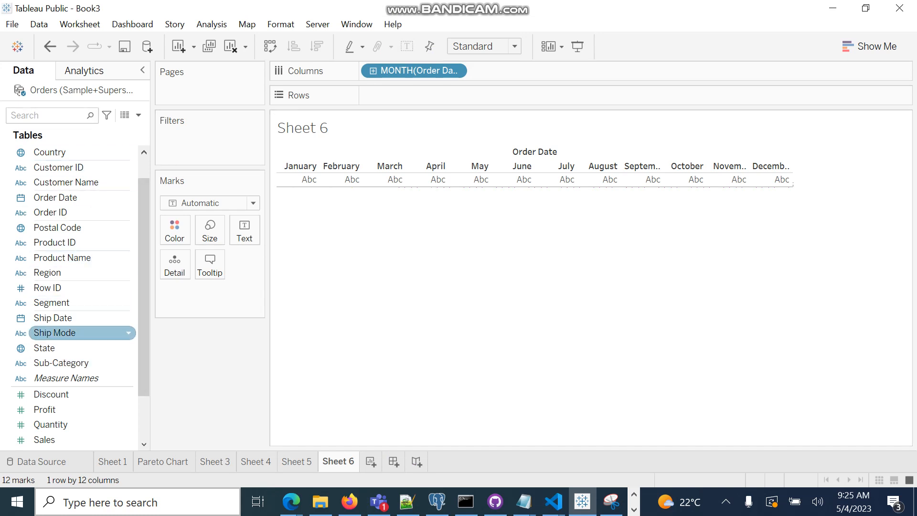
pyautogui.moveTo(61, 362); pyautogui.dragTo(400, 94)
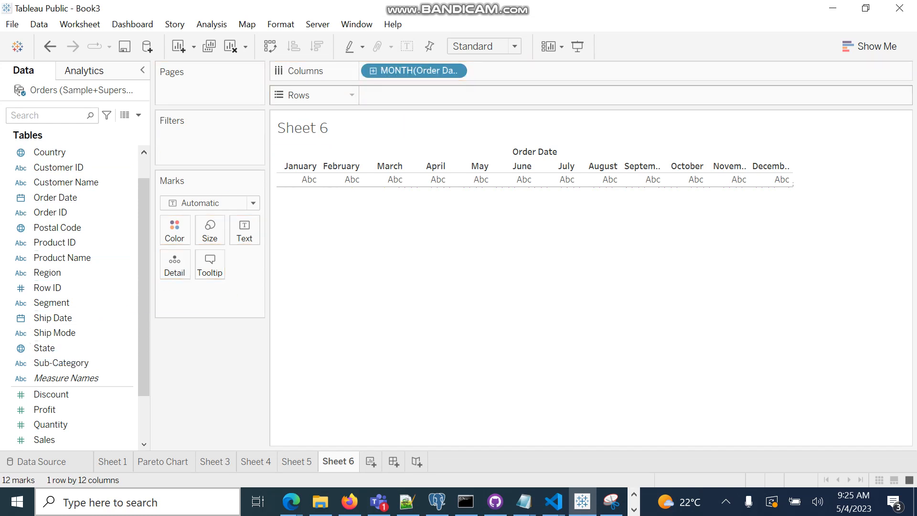
pyautogui.moveTo(61, 362)
pyautogui.mouseDown()
pyautogui.moveTo(268, 262)
pyautogui.moveTo(413, 95)
pyautogui.moveTo(399, 94)
pyautogui.mouseUp()
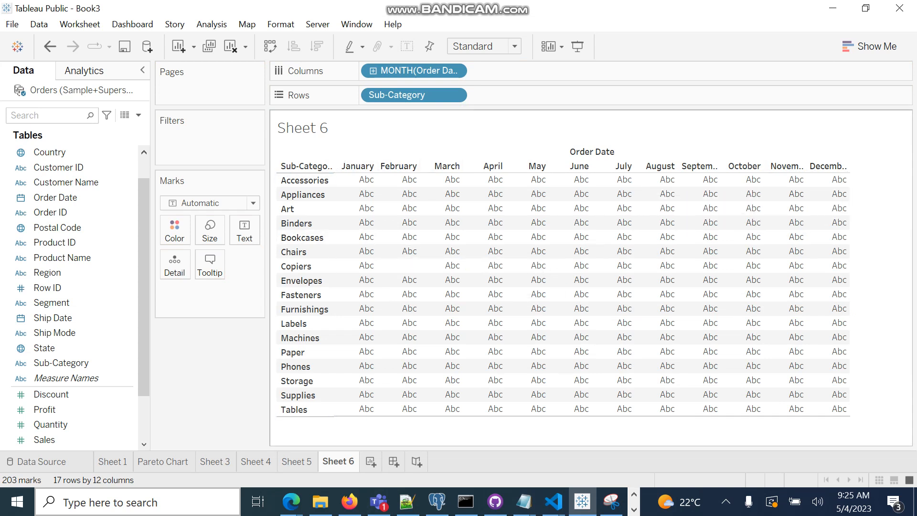
# Step: Try to encode Sales as color in the table of sub-categories by month
pyautogui.moveTo(47, 440); pyautogui.dragTo(171, 230)
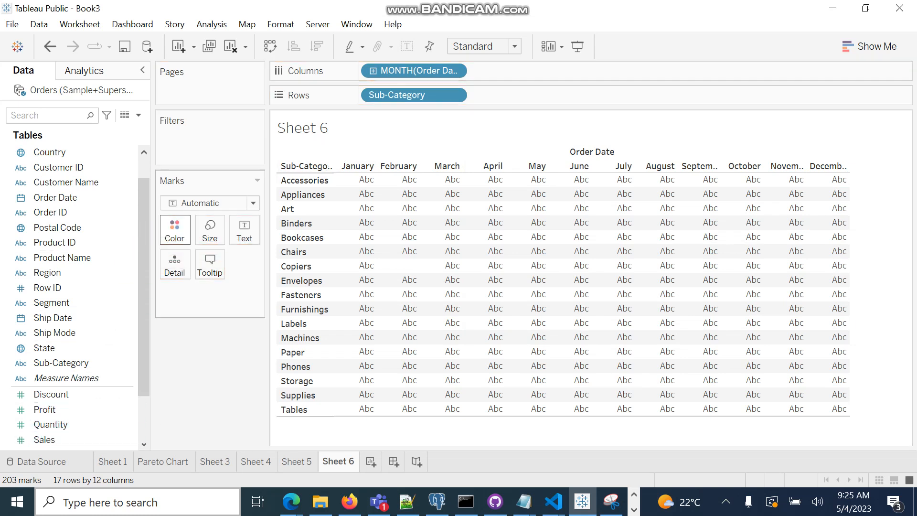
pyautogui.moveTo(57, 440); pyautogui.dragTo(170, 229)
pyautogui.moveTo(48, 439); pyautogui.dragTo(172, 230)
pyautogui.click(54, 333)
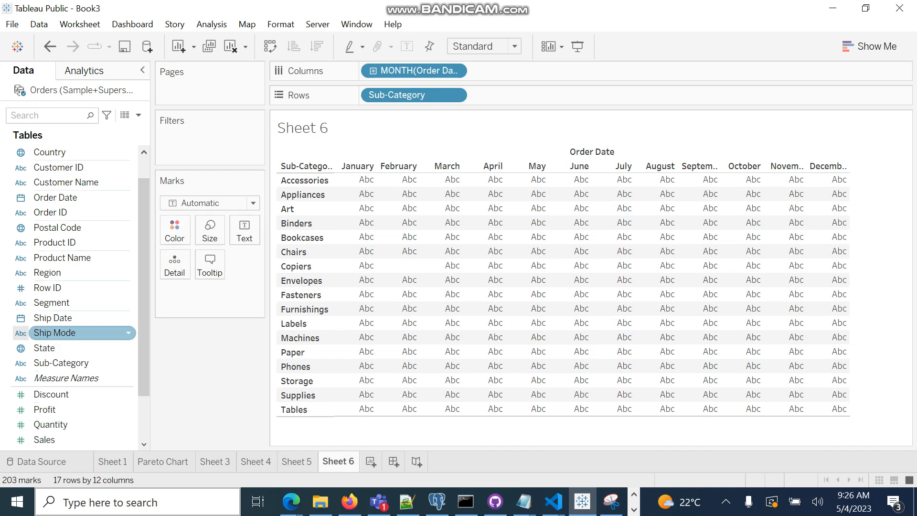
pyautogui.scroll(-1, 77, 317)
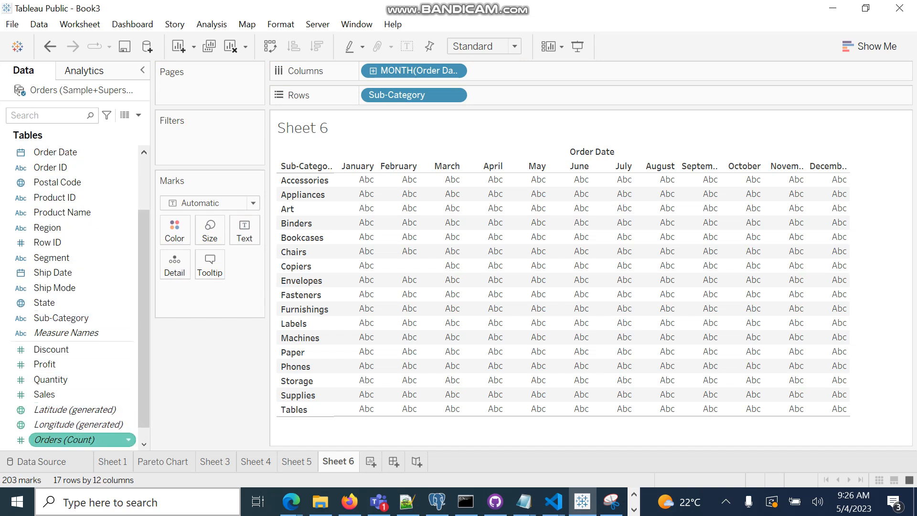
pyautogui.doubleClick(413, 70)
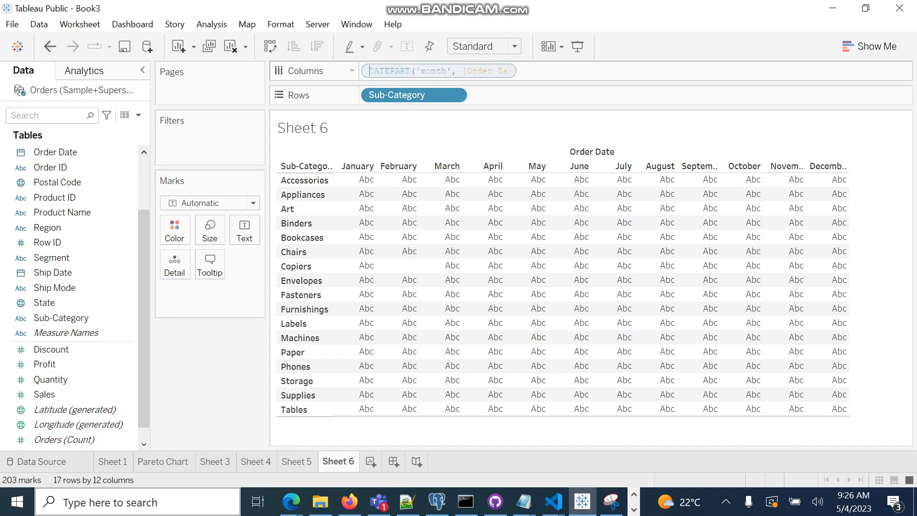
pyautogui.click(477, 127)
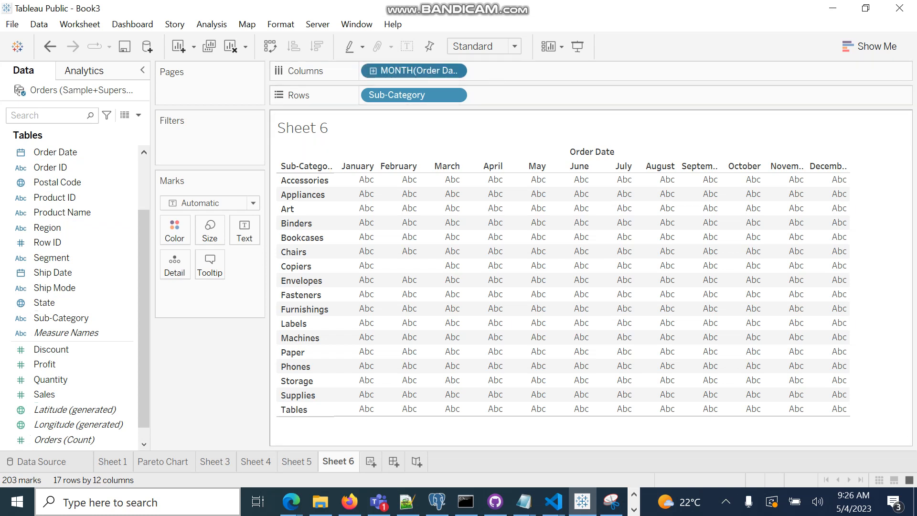
pyautogui.doubleClick(413, 71)
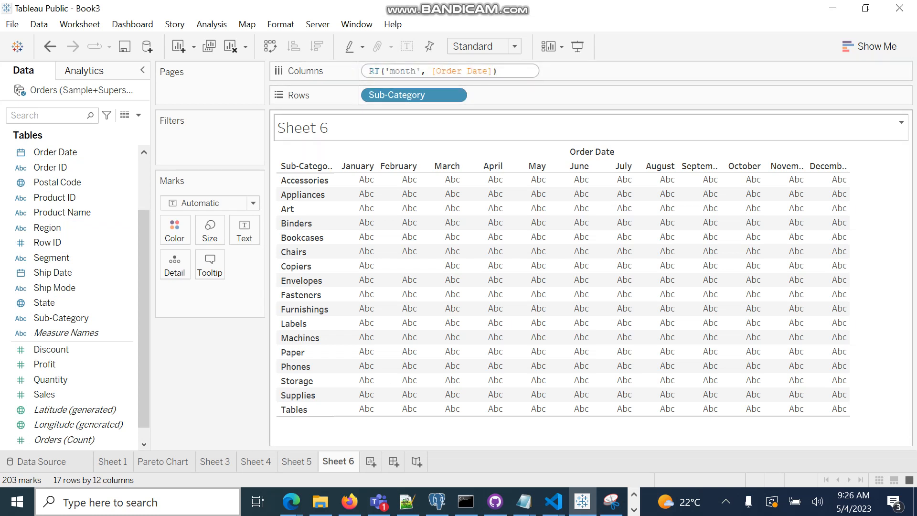
pyautogui.click(468, 127)
# Step: Replace the month of Order Date on Columns with Orders (Count) and convert the bar chart to a highlight table
pyautogui.moveTo(413, 70); pyautogui.dragTo(94, 241)
pyautogui.moveTo(62, 439)
pyautogui.mouseDown()
pyautogui.moveTo(141, 334)
pyautogui.moveTo(364, 86)
pyautogui.moveTo(363, 72)
pyautogui.mouseUp()
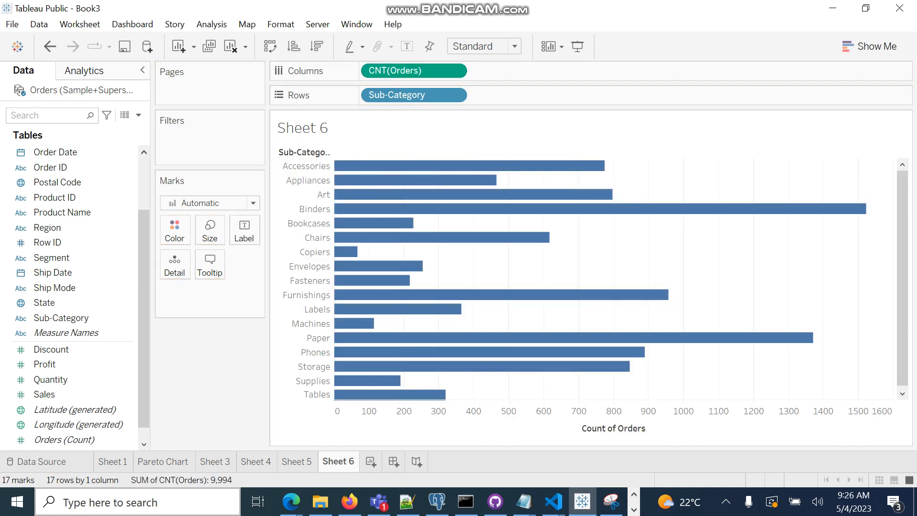
pyautogui.click(869, 47)
pyautogui.click(884, 86)
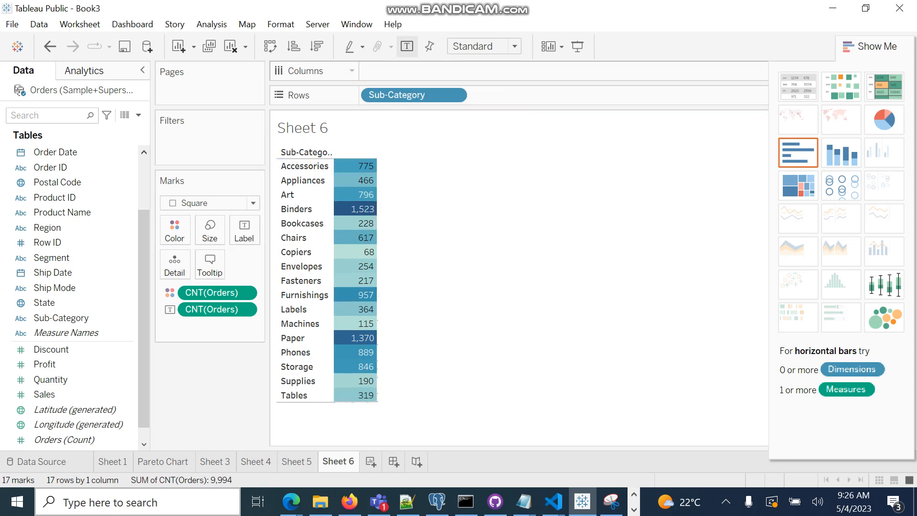
# Step: Collapse the chart type suggestions beside the highlight table of order counts by Sub-Category
pyautogui.click(244, 292)
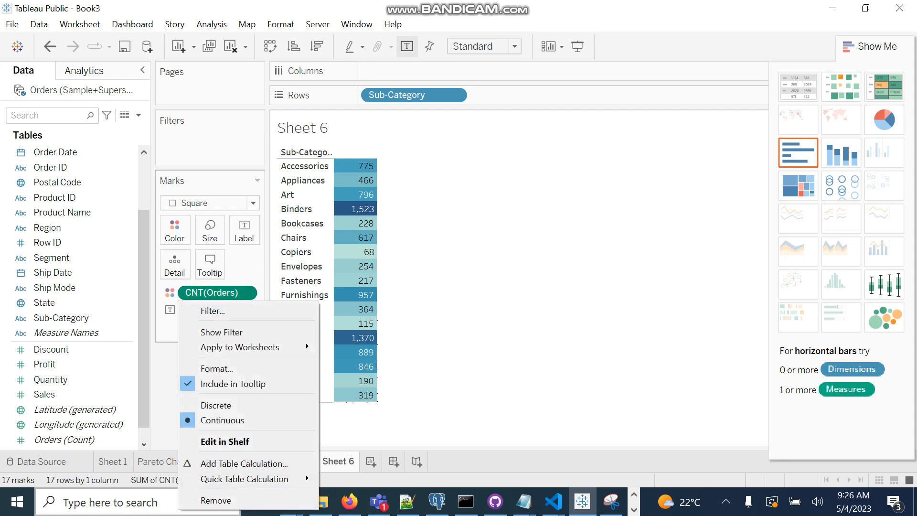
pyautogui.click(444, 306)
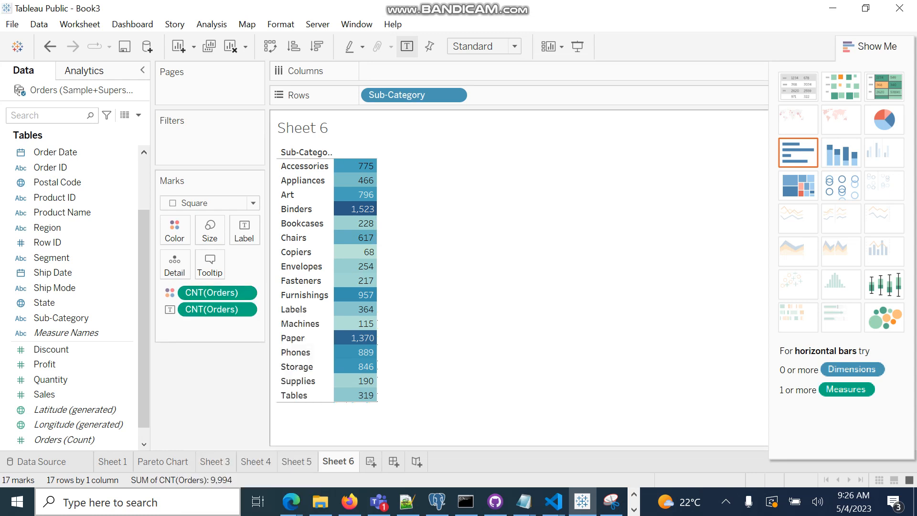
pyautogui.moveTo(81, 439); pyautogui.dragTo(415, 69)
pyautogui.click(869, 46)
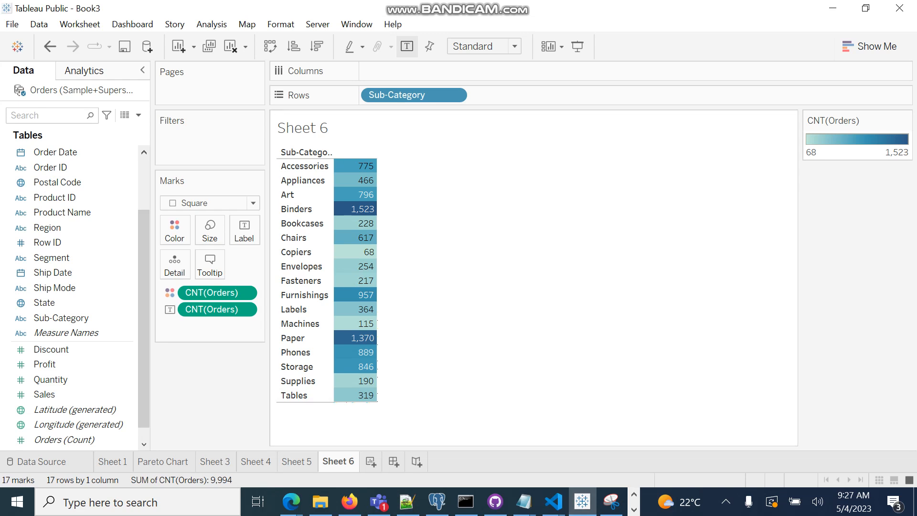
pyautogui.click(634, 494)
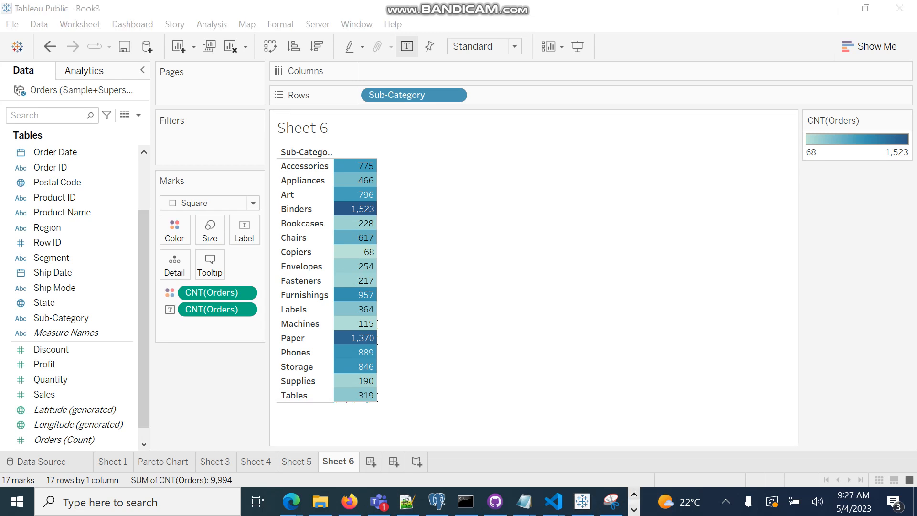